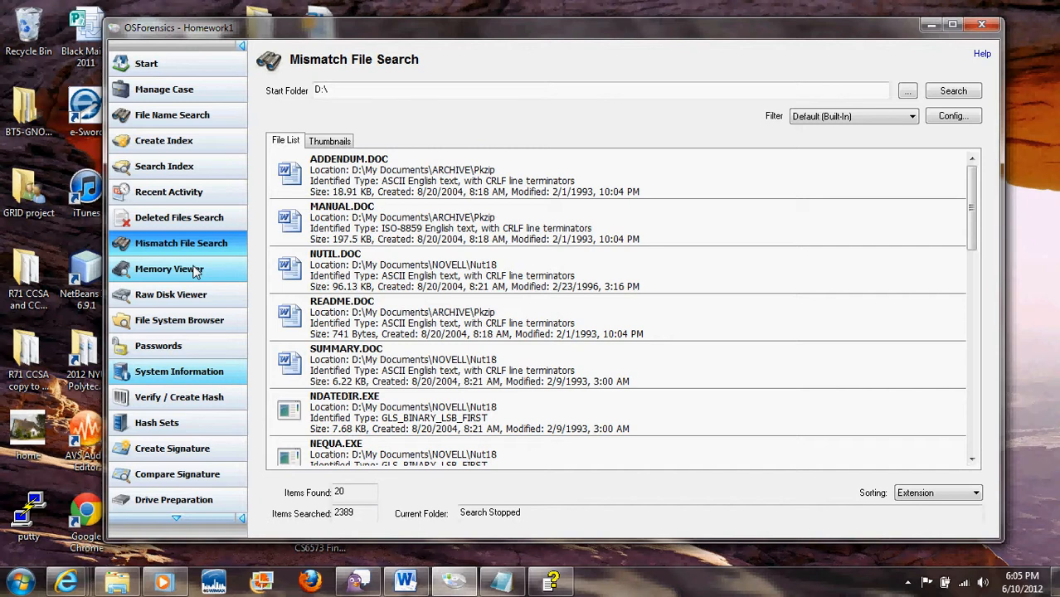
# Examine the memory address ranges and modules of the ACEngSvr.exe process in the Memory Viewer.
pyautogui.click(197, 273)
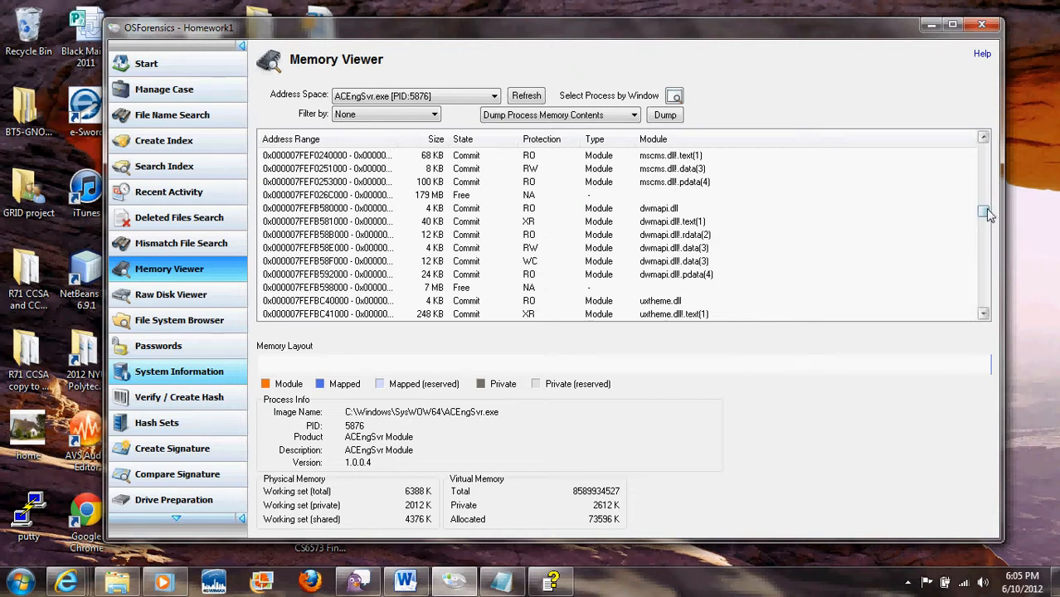
pyautogui.moveTo(987, 214); pyautogui.dragTo(999, 244)
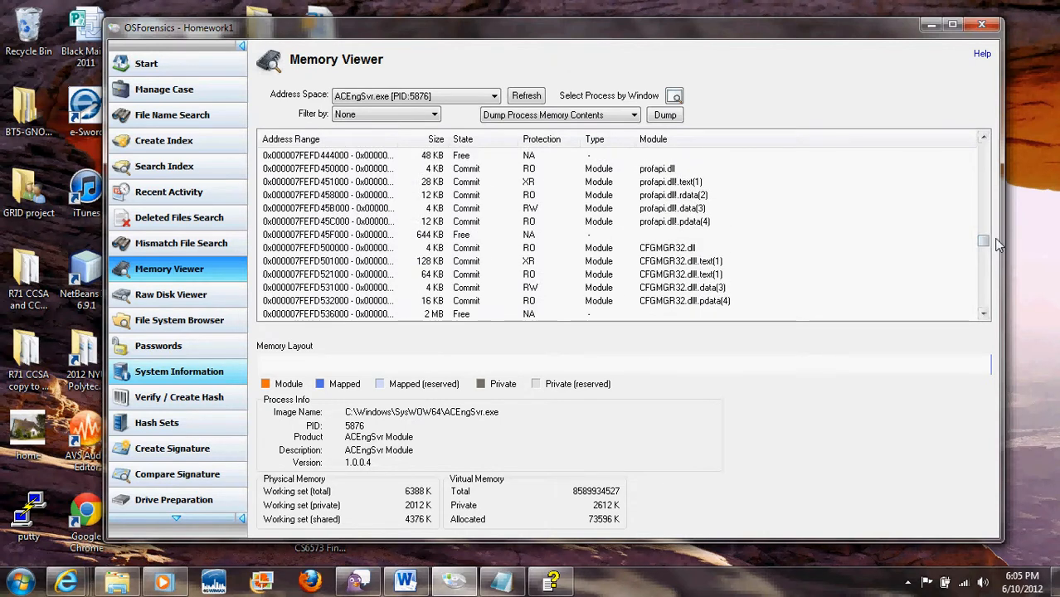
# Inspect the raw contents of volume D:, selecting the 8 bytes starting at offset 0x2A690, and check the Jump To options.
pyautogui.click(173, 296)
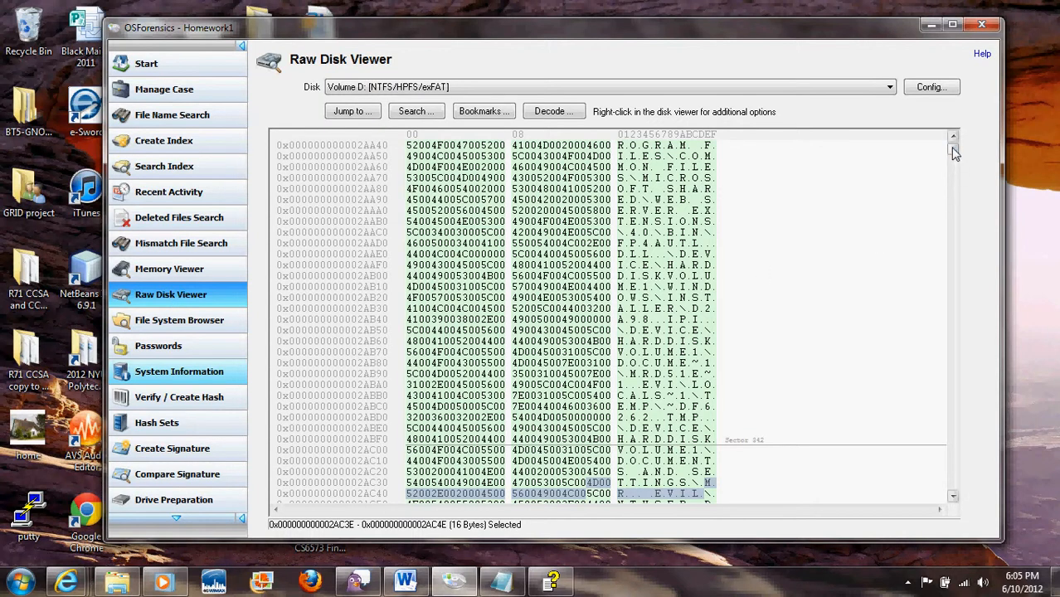
pyautogui.scroll(2, 954, 149)
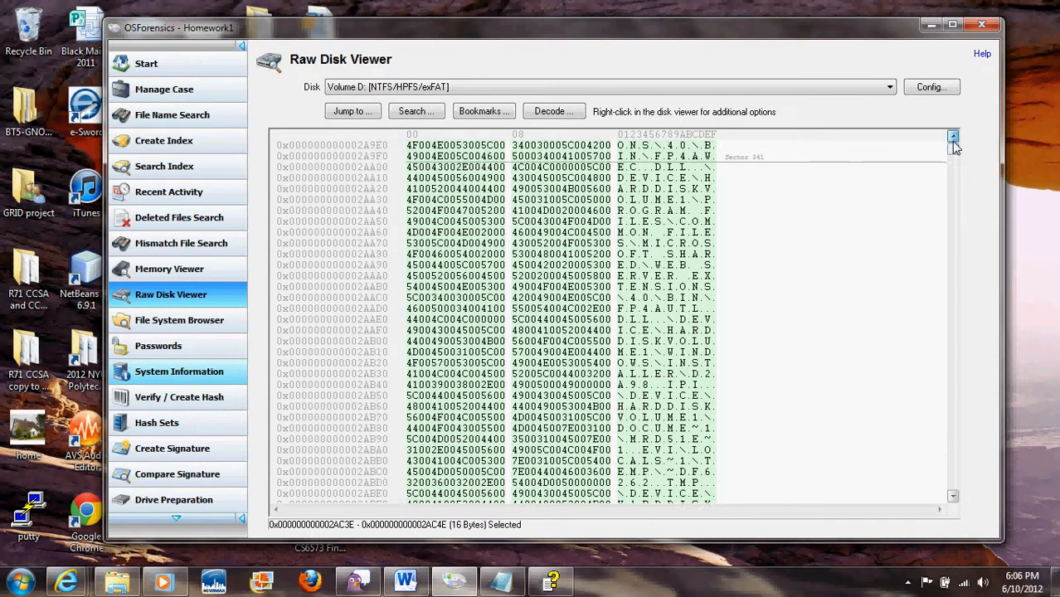
pyautogui.scroll(1, 954, 148)
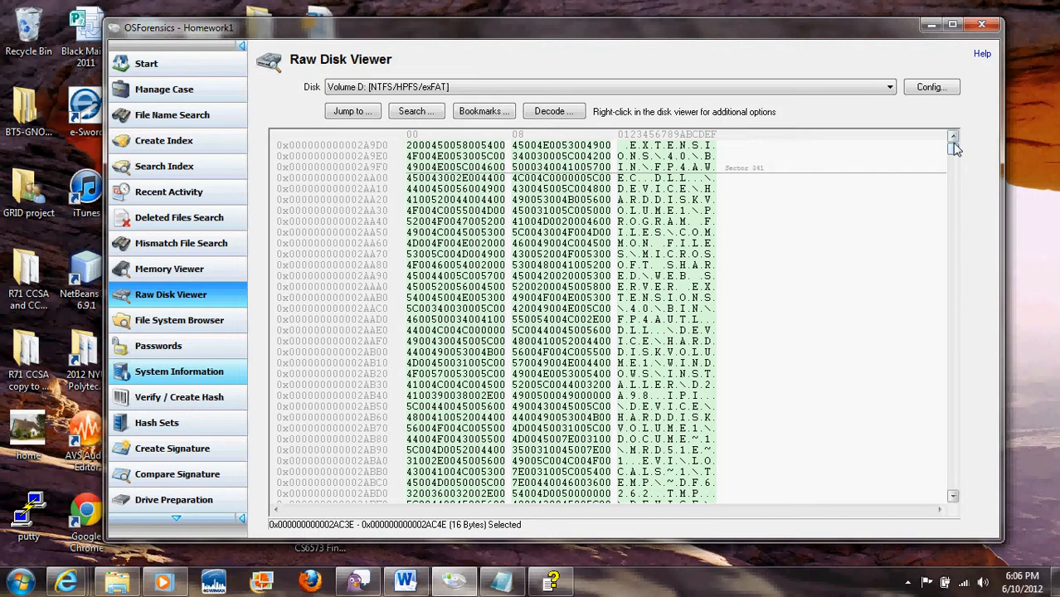
pyautogui.click(954, 138)
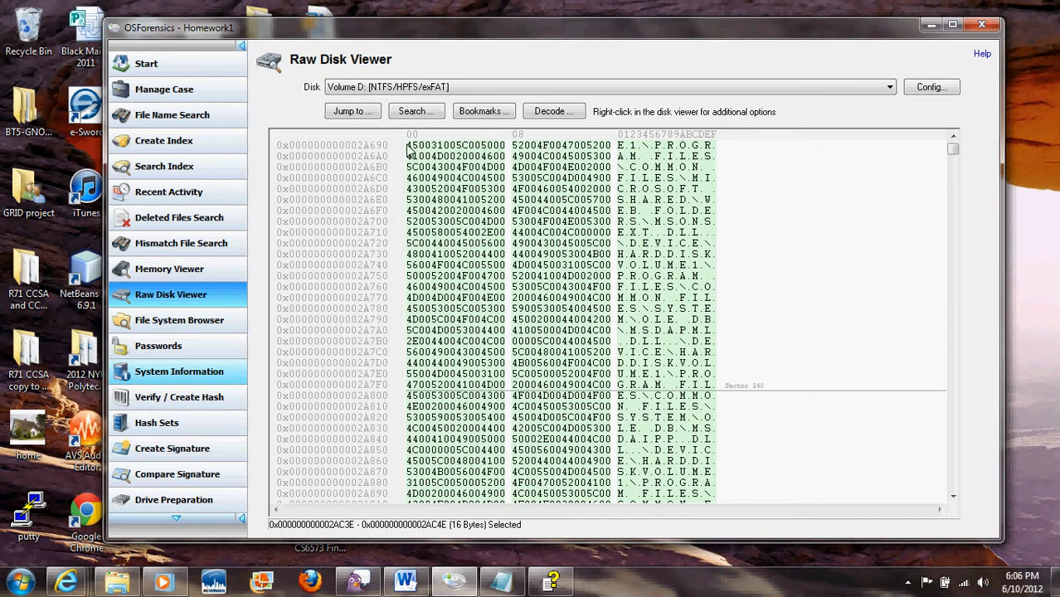
pyautogui.moveTo(408, 149); pyautogui.dragTo(672, 149)
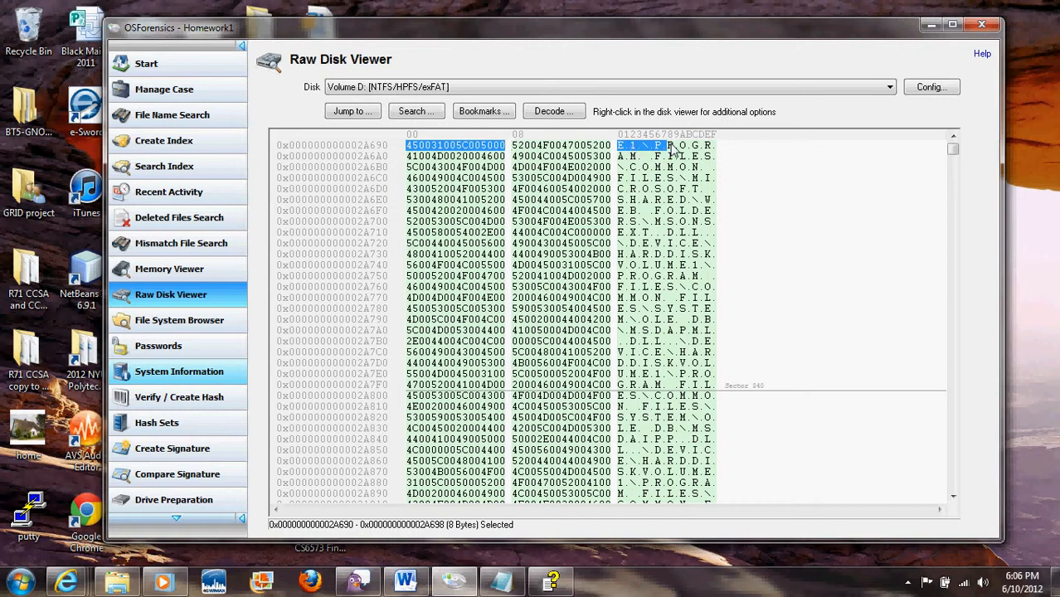
pyautogui.click(350, 111)
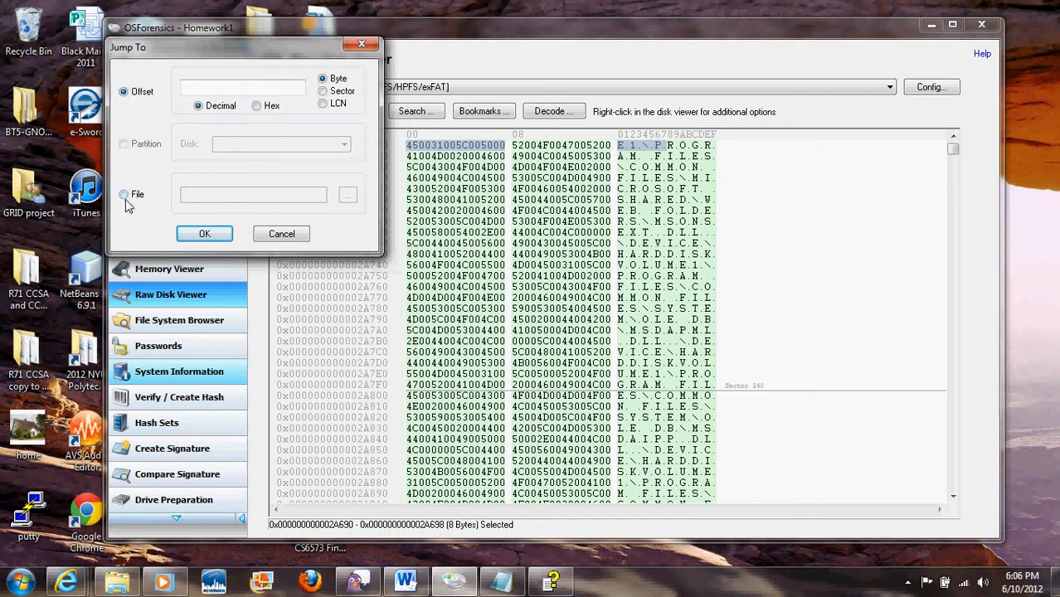
pyautogui.click(281, 234)
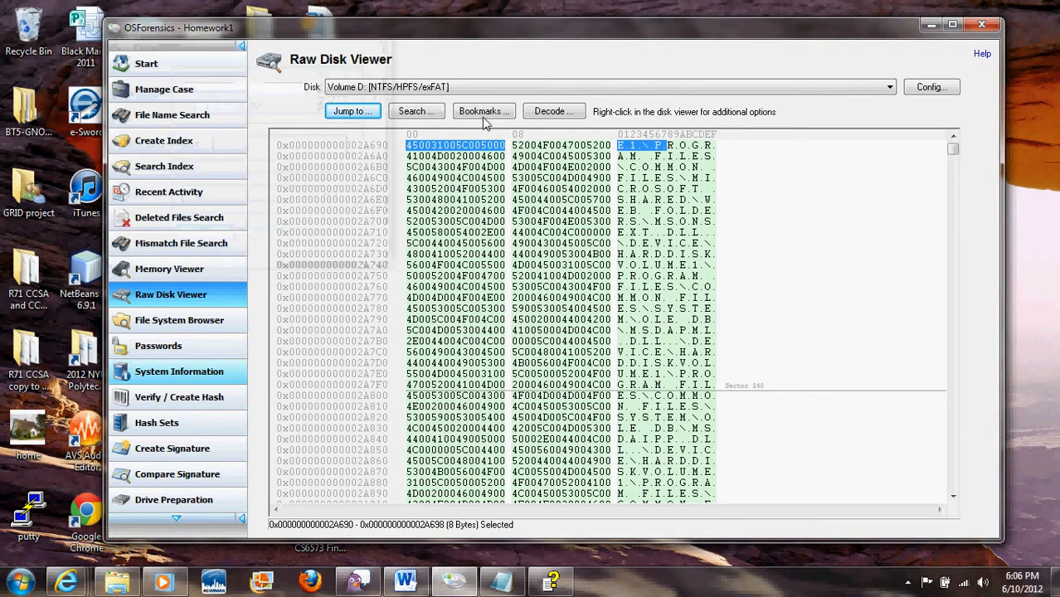
# Review the raw disk search results for "Mr. Evil" and show the Cain match at byte offset 0x11910774 in the disk viewer.
pyautogui.click(415, 113)
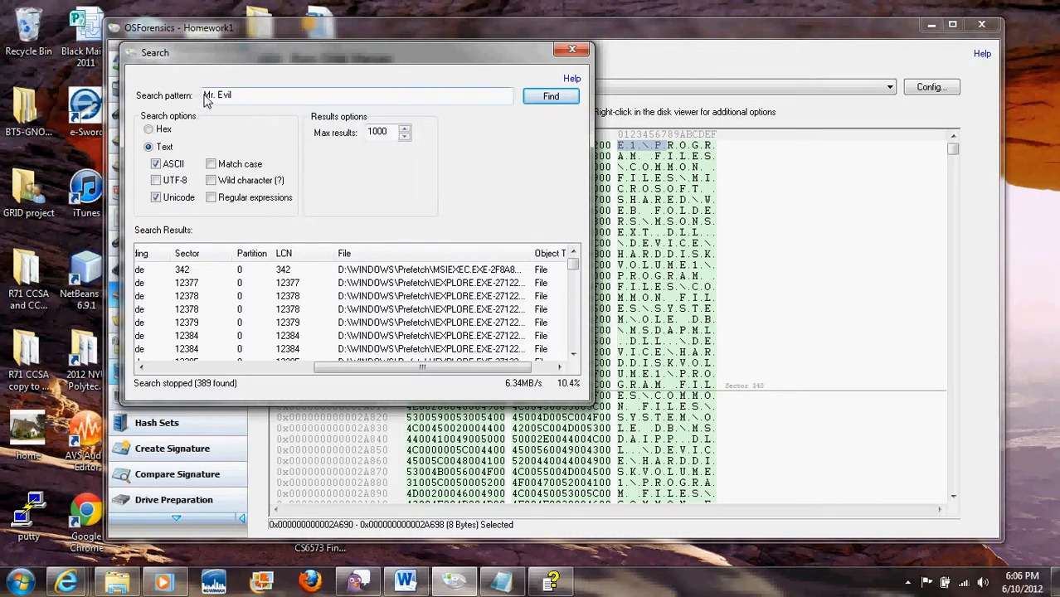
pyautogui.moveTo(206, 96); pyautogui.dragTo(238, 95)
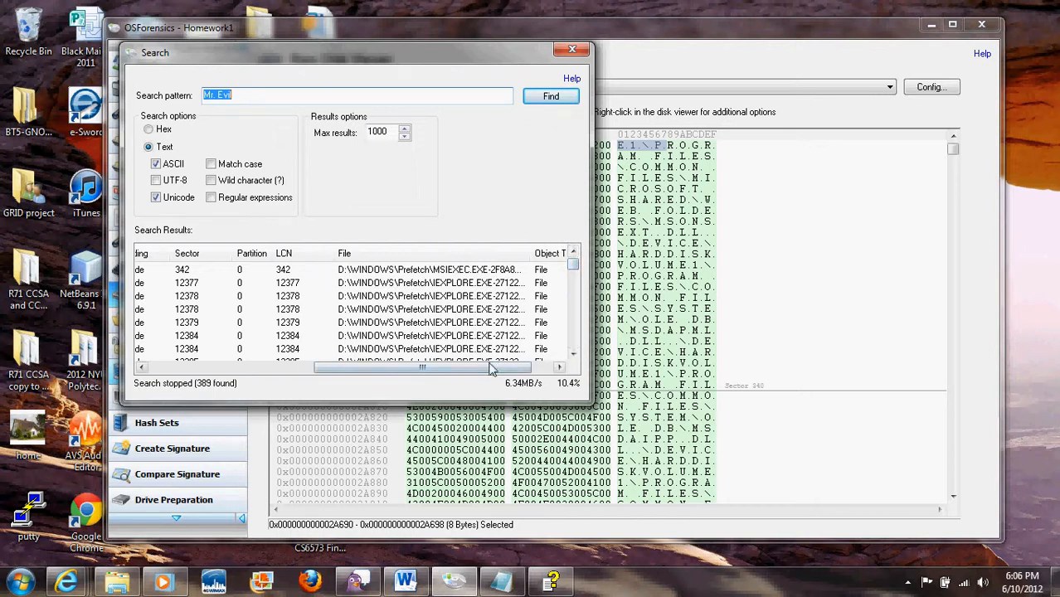
pyautogui.moveTo(485, 372); pyautogui.dragTo(324, 376)
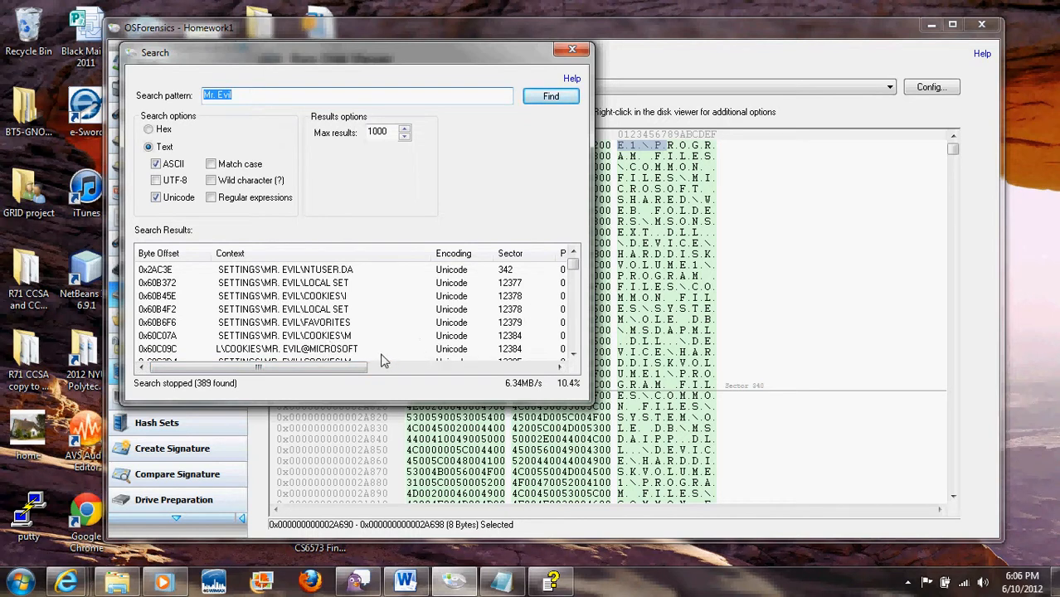
pyautogui.moveTo(576, 266); pyautogui.dragTo(580, 322)
pyautogui.click(319, 323)
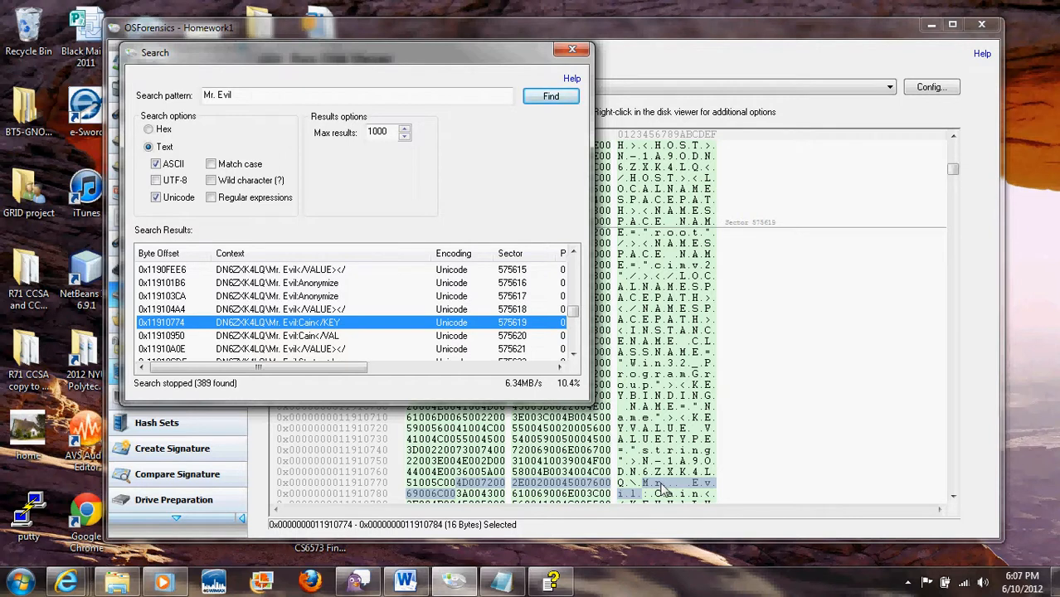
pyautogui.click(572, 51)
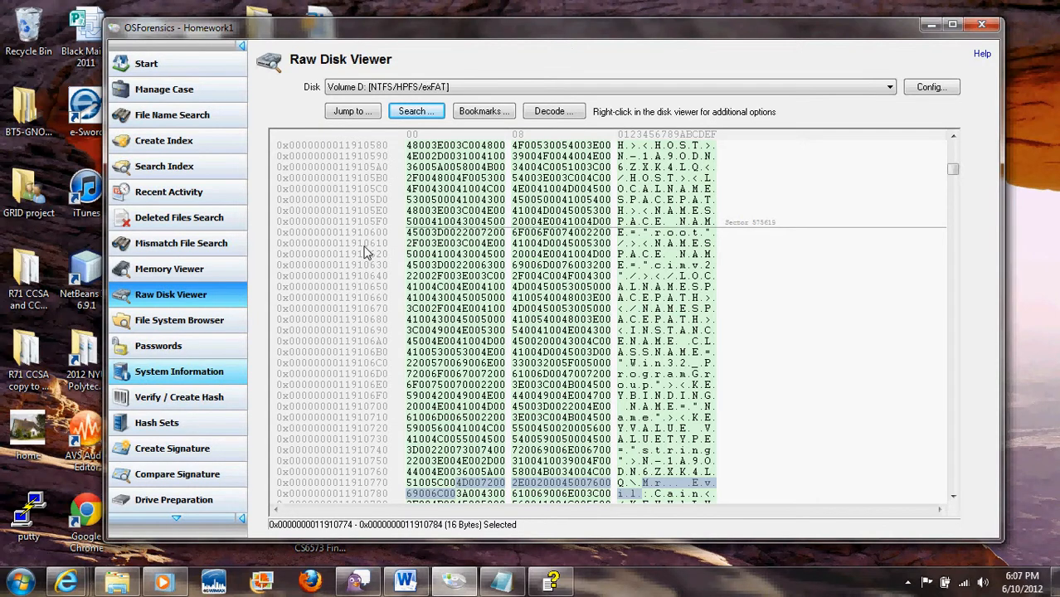
# Open the File System Browser and expand Drive-D: to list its folders.
pyautogui.click(179, 323)
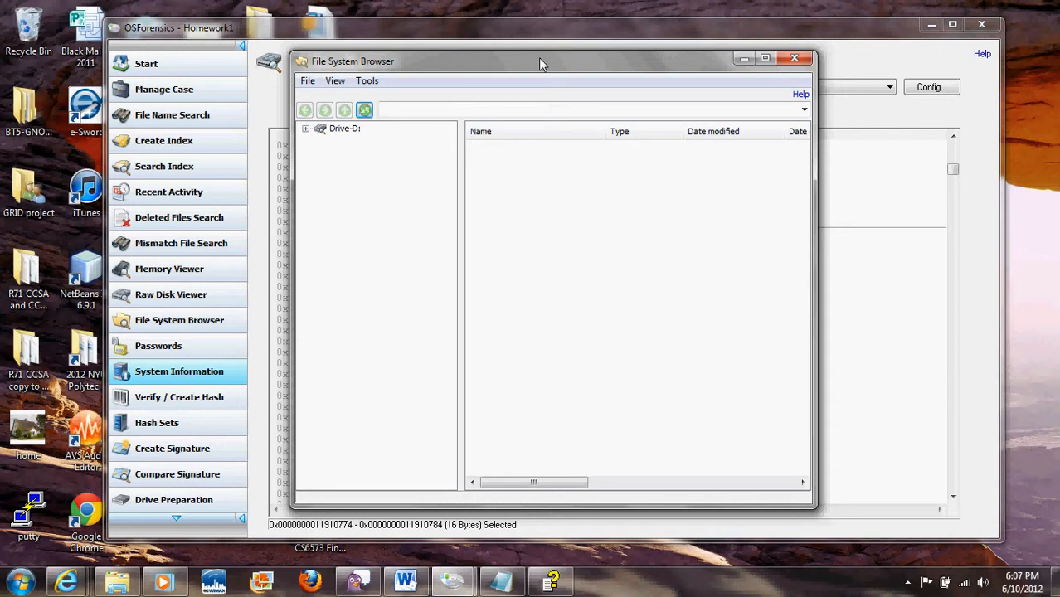
pyautogui.click(306, 130)
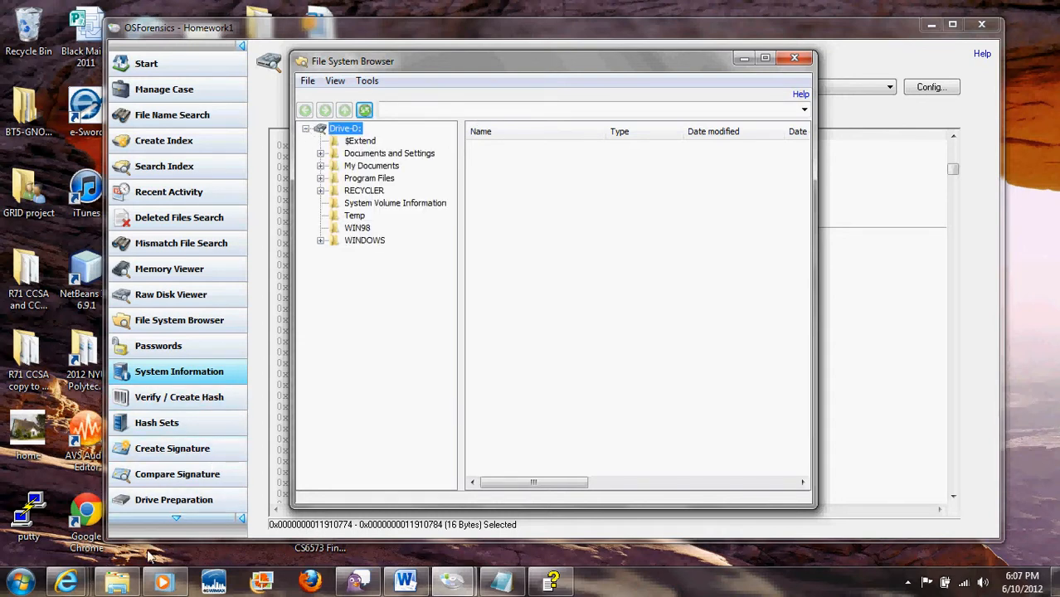
# Compare Local Disk (D:) in Windows Explorer with the File System Browser listing and try to open the Mr. Evil folder there.
pyautogui.click(130, 586)
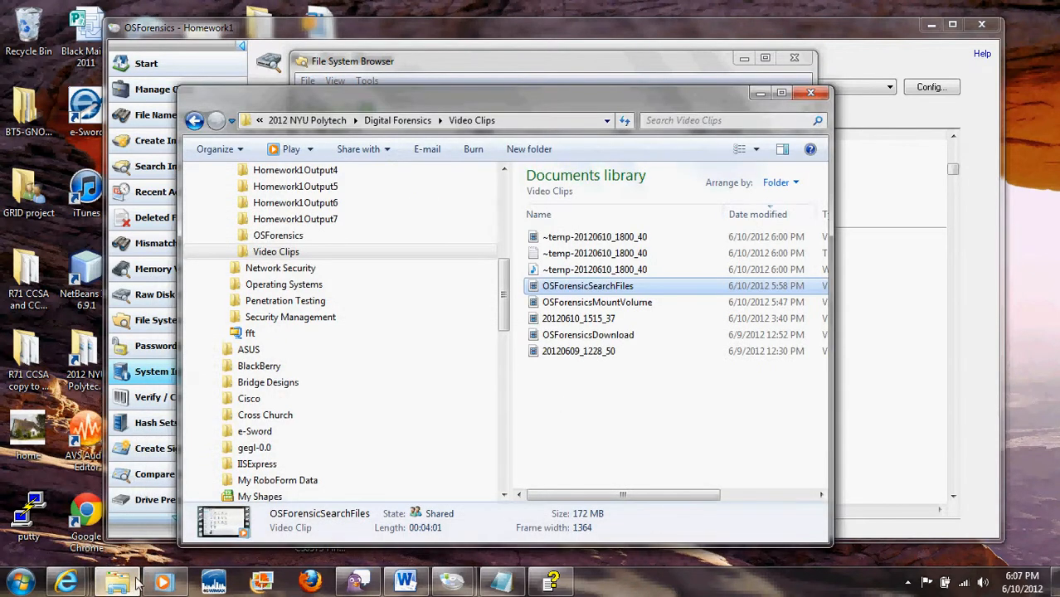
pyautogui.moveTo(509, 312); pyautogui.dragTo(505, 462)
pyautogui.click(245, 284)
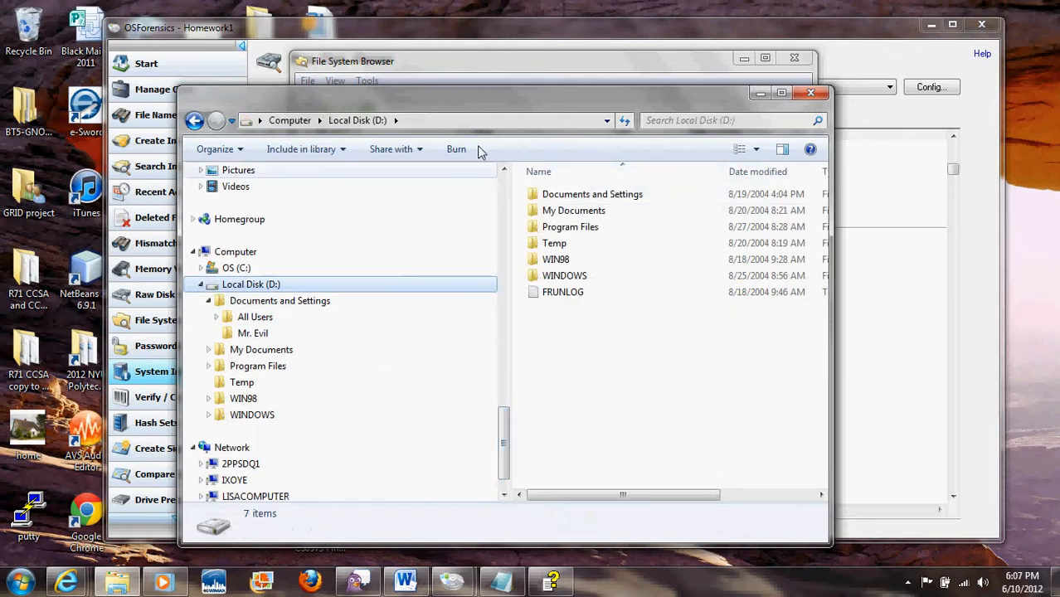
pyautogui.moveTo(524, 104); pyautogui.dragTo(771, 92)
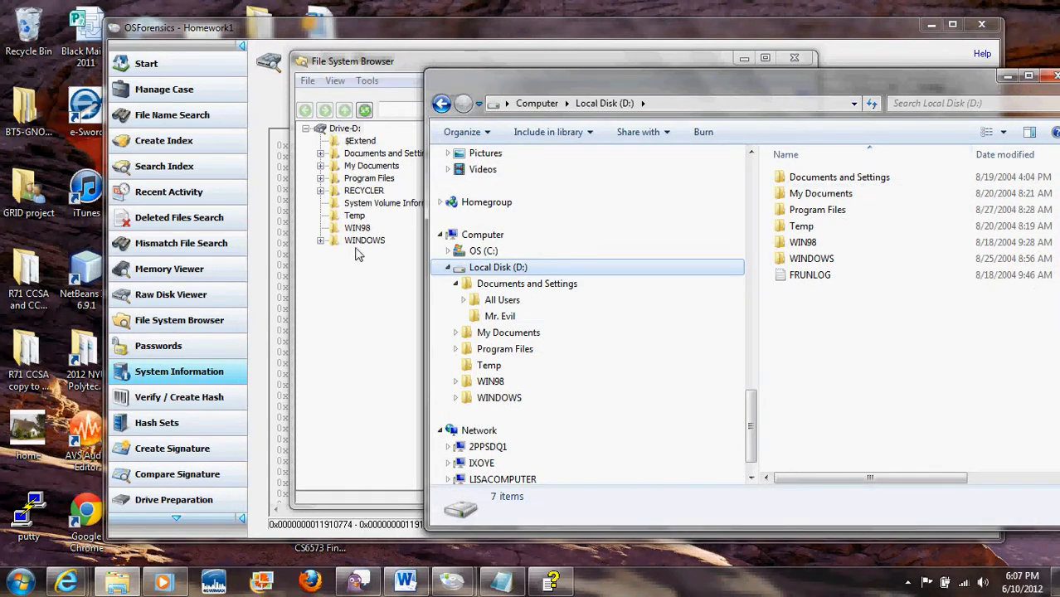
pyautogui.click(486, 318)
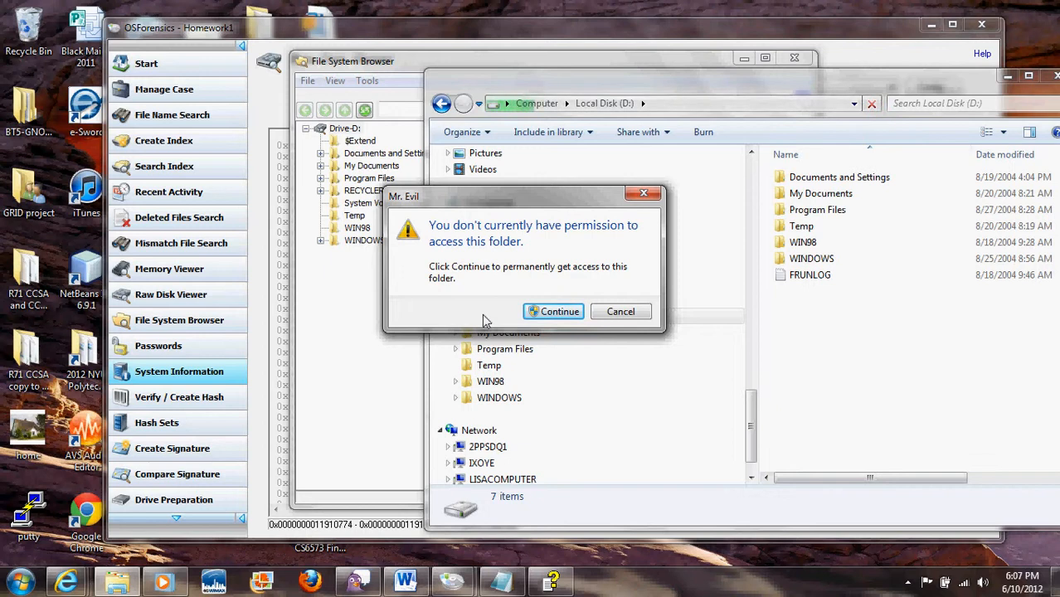
pyautogui.click(646, 315)
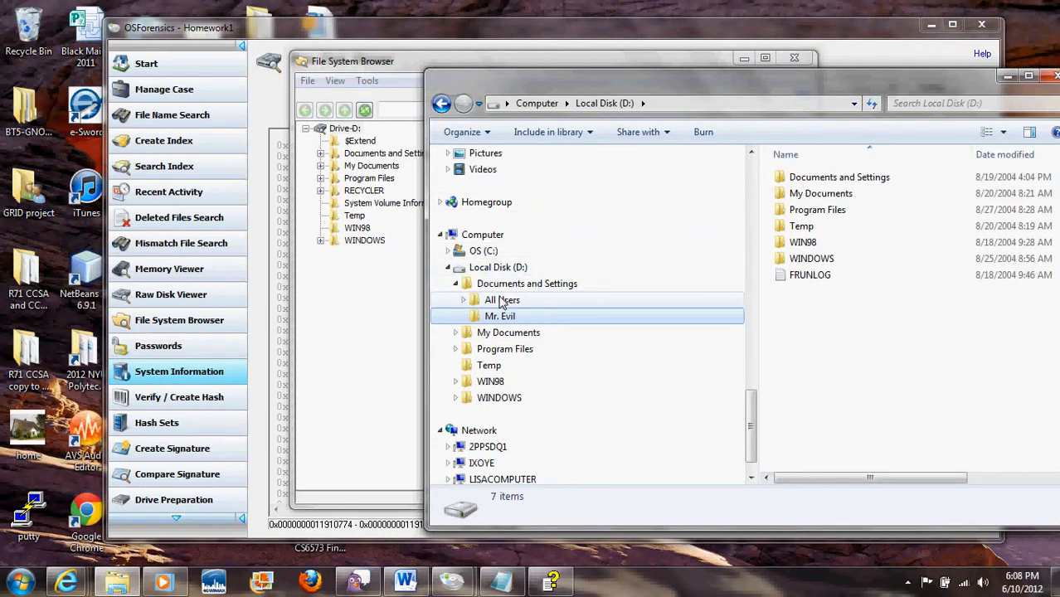
pyautogui.moveTo(950, 92); pyautogui.dragTo(925, 95)
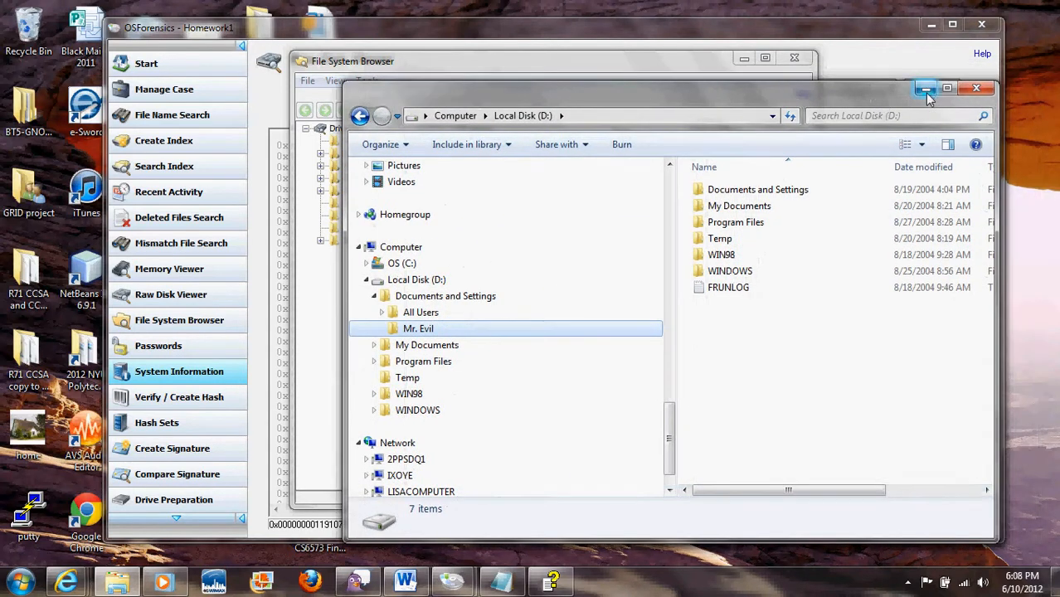
pyautogui.click(925, 89)
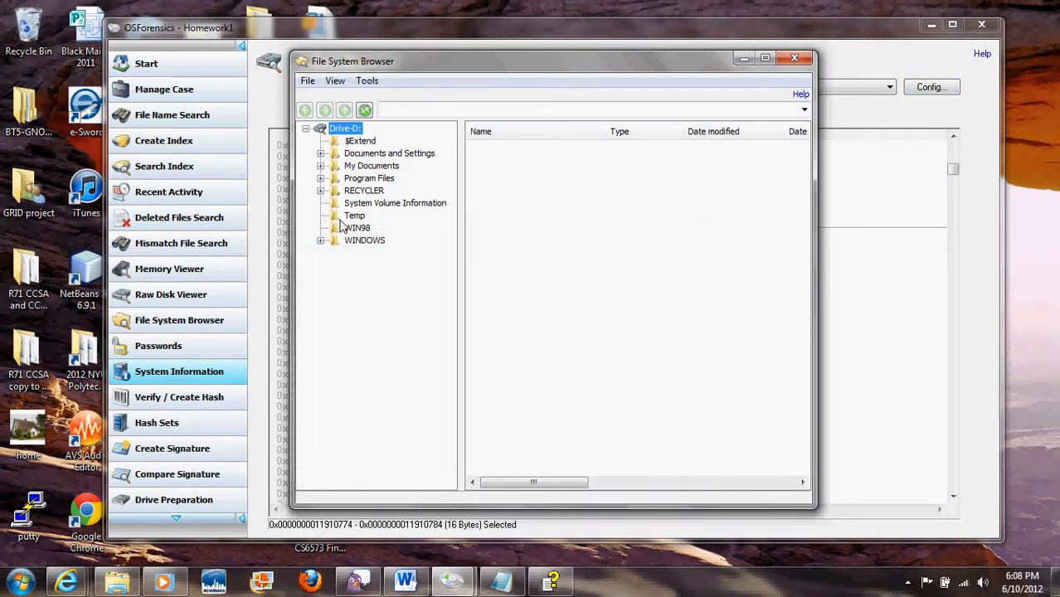
# Browse to Documents and Settings\Mr. Evil\Application Data on Drive-D: in the File System Browser and review the available tools.
pyautogui.click(320, 154)
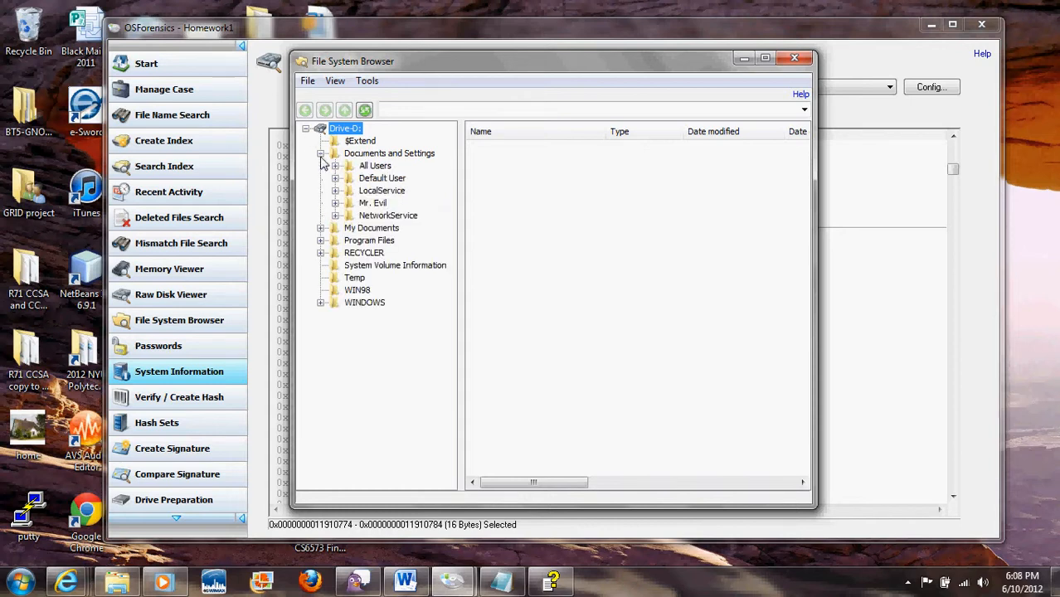
pyautogui.click(335, 203)
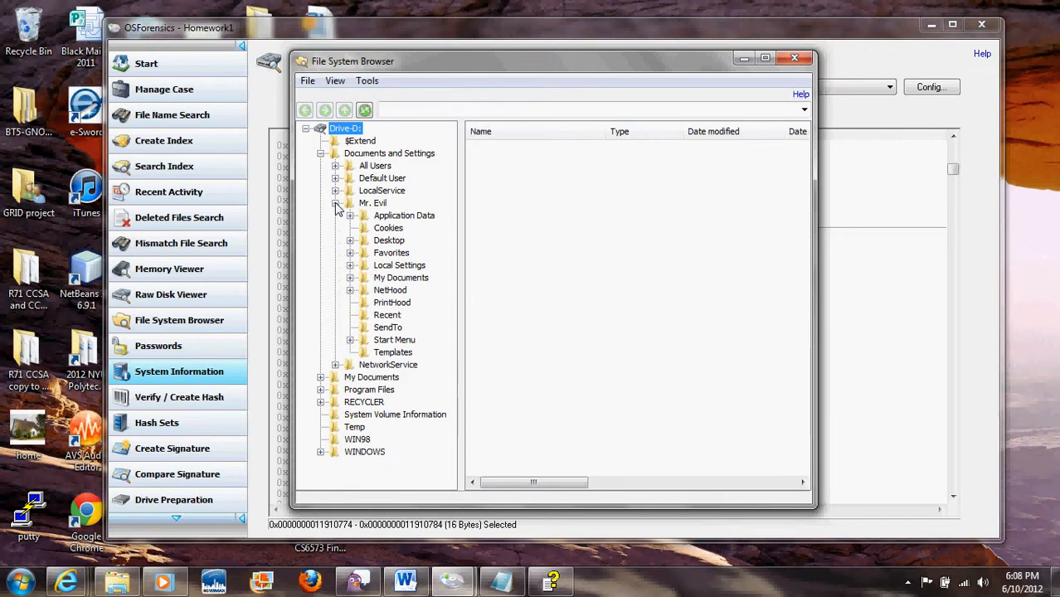
pyautogui.click(371, 217)
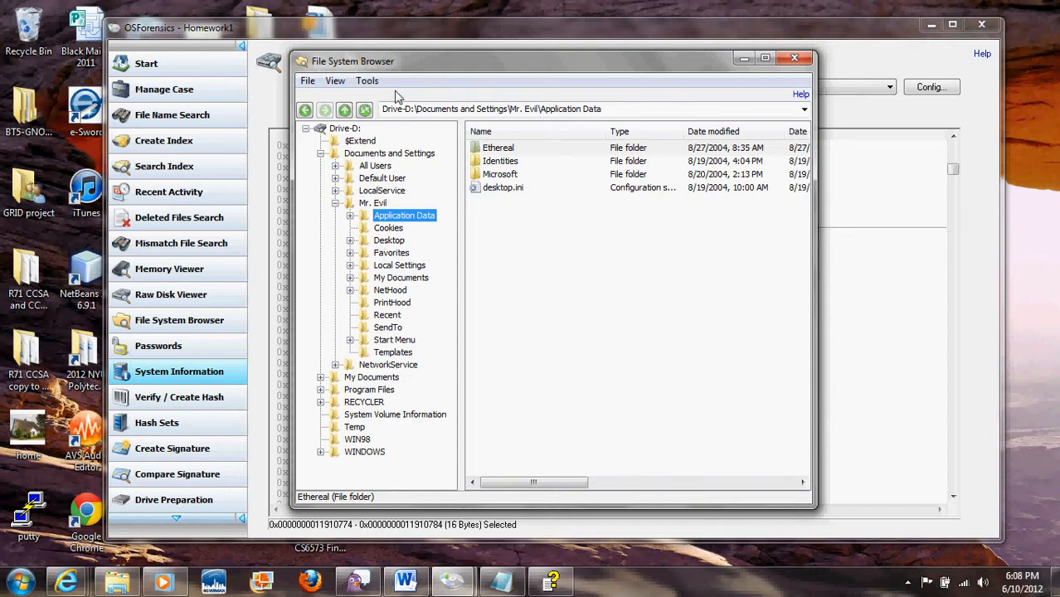
pyautogui.click(367, 81)
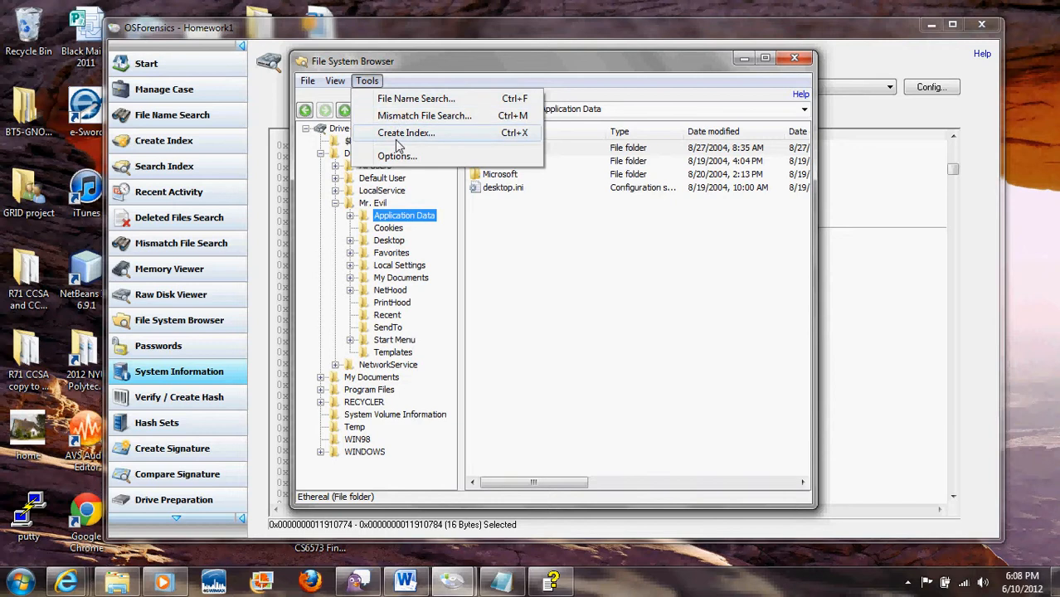
pyautogui.click(370, 83)
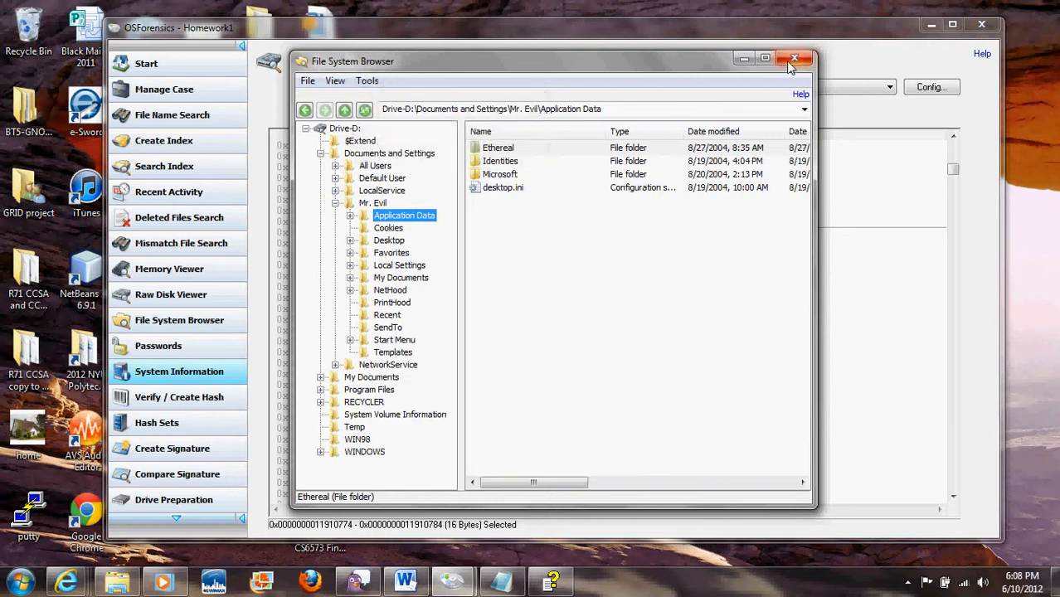